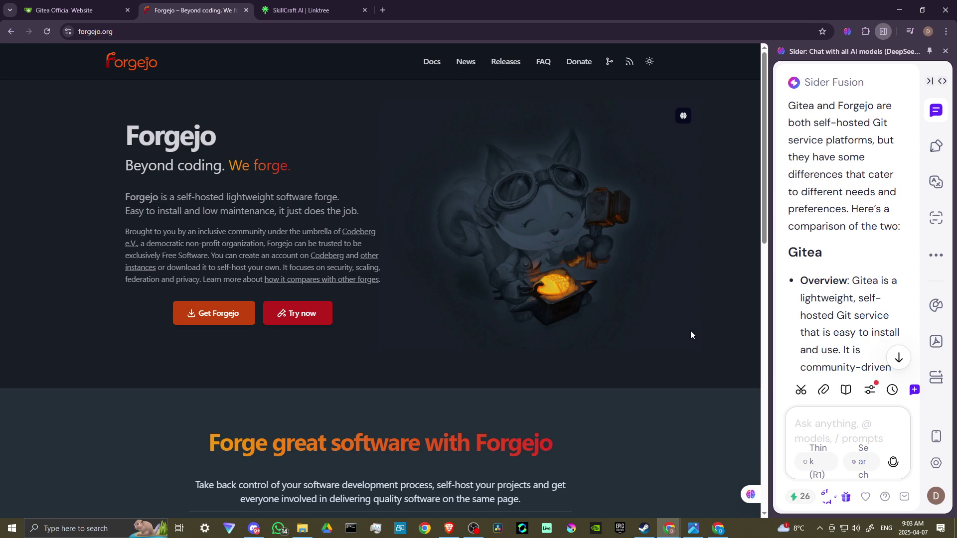
- Switch from the Forgejo tab to the Gitea Official Website tab (about.gitea.com)
left_click(84, 10)
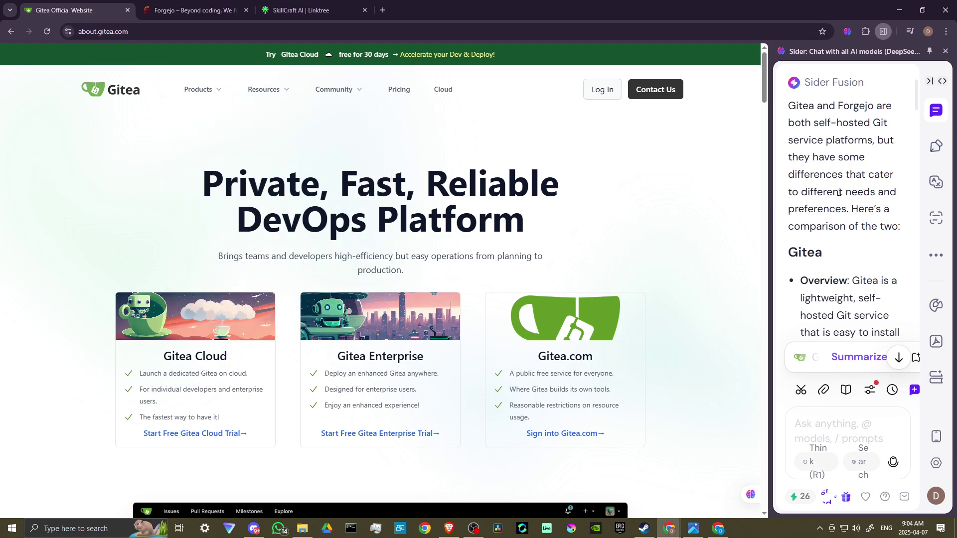
scroll(840, 192, "down", 3)
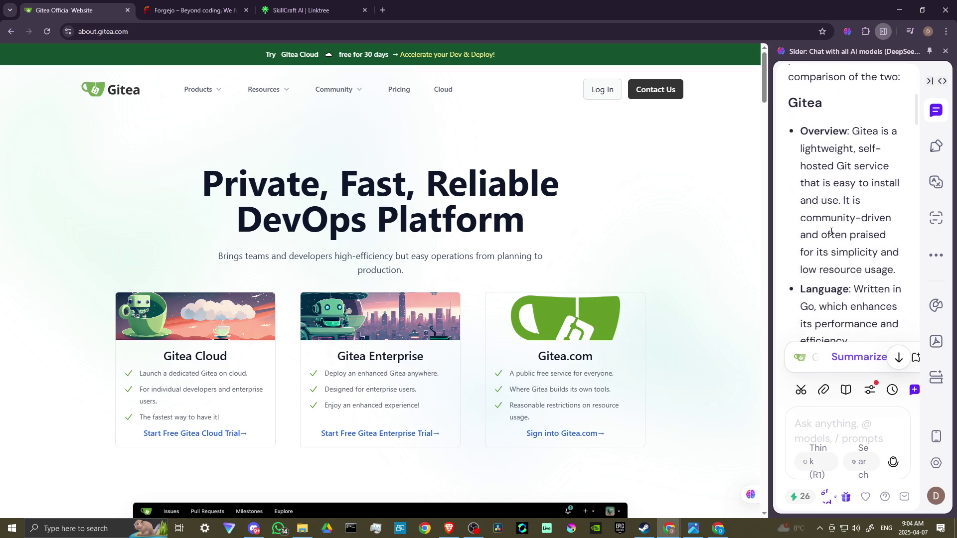
scroll(839, 193, "down", 1)
scroll(699, 314, "down", 1)
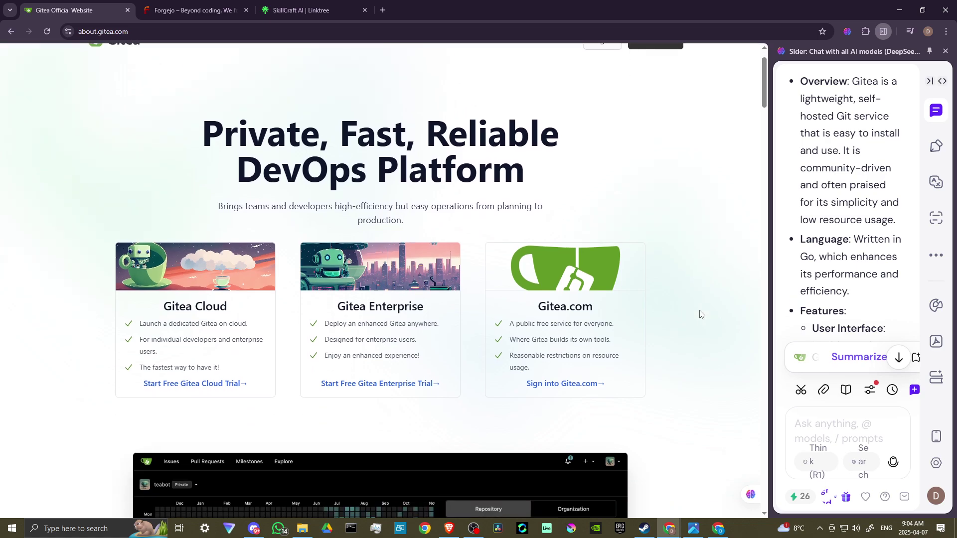
scroll(700, 314, "down", 1)
scroll(700, 315, "down", 1)
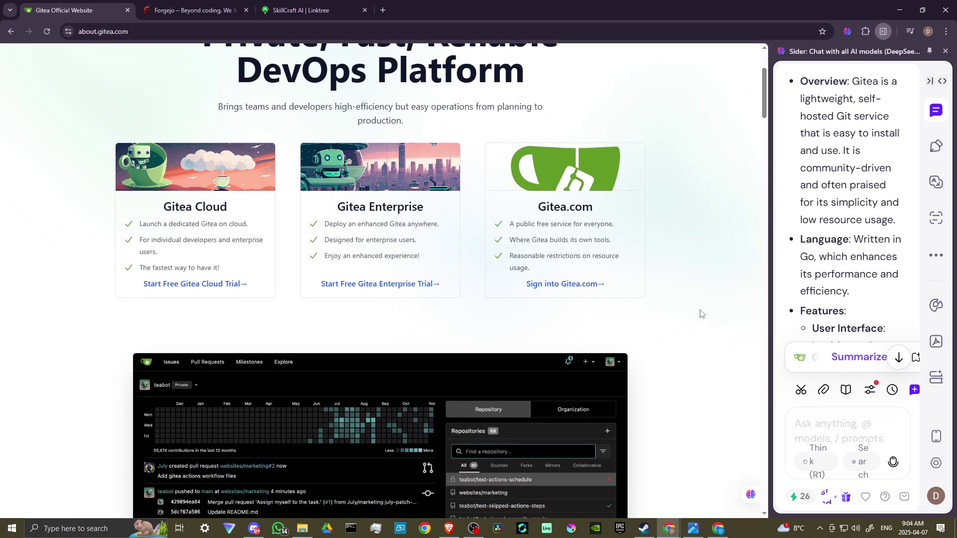
scroll(700, 315, "down", 1)
scroll(700, 314, "down", 1)
scroll(701, 314, "down", 1)
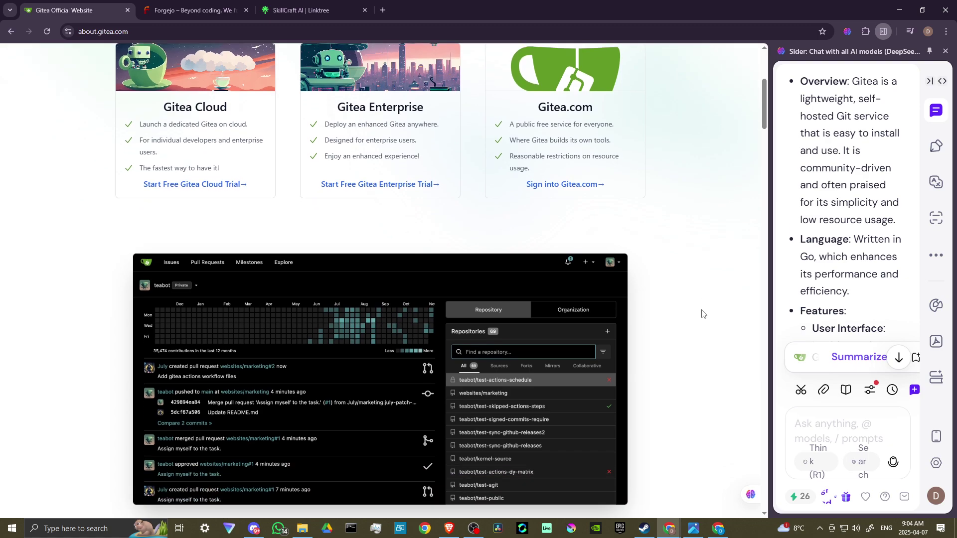
scroll(702, 314, "down", 1)
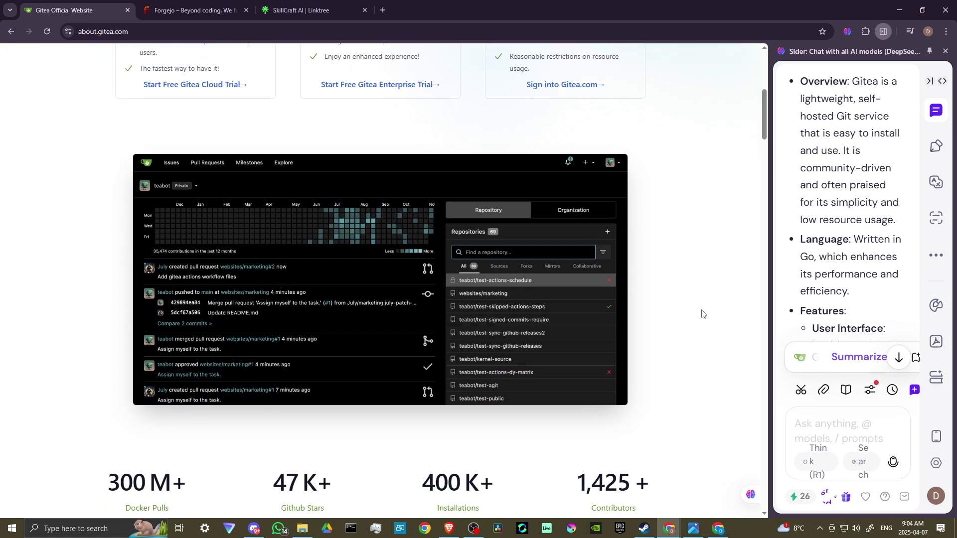
scroll(702, 314, "down", 1)
scroll(703, 314, "down", 1)
scroll(702, 314, "down", 1)
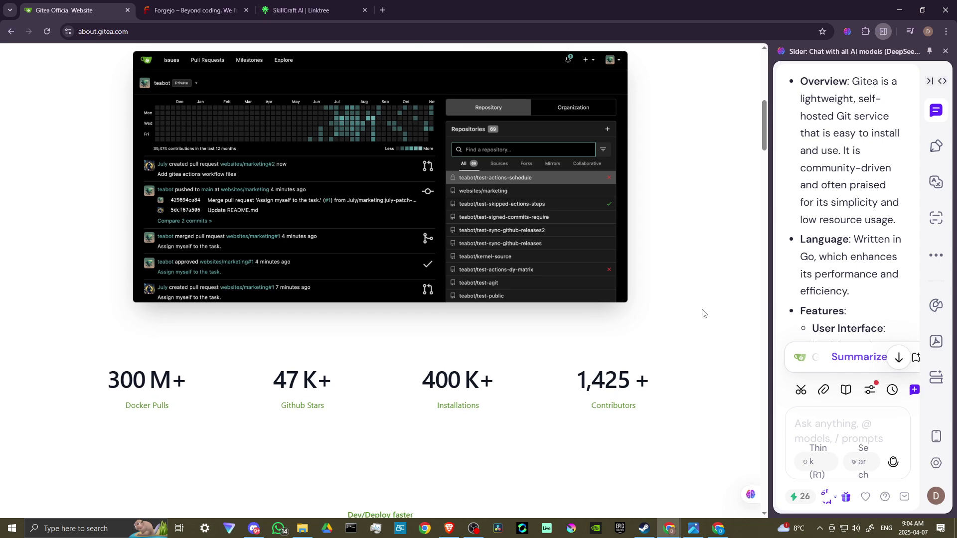
scroll(701, 315, "down", 1)
scroll(704, 314, "down", 1)
scroll(703, 314, "down", 1)
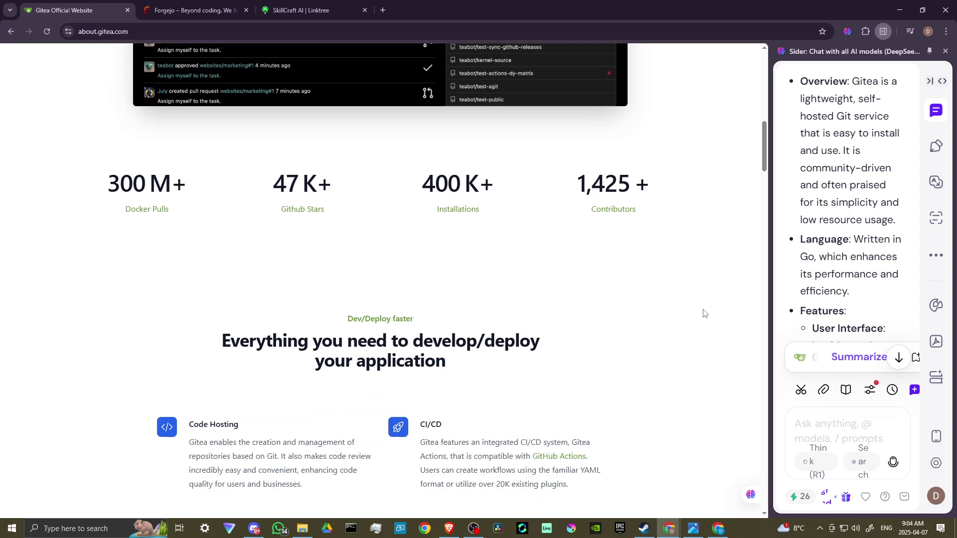
scroll(840, 267, "down", 1)
scroll(840, 268, "down", 1)
scroll(840, 268, "down", 1)
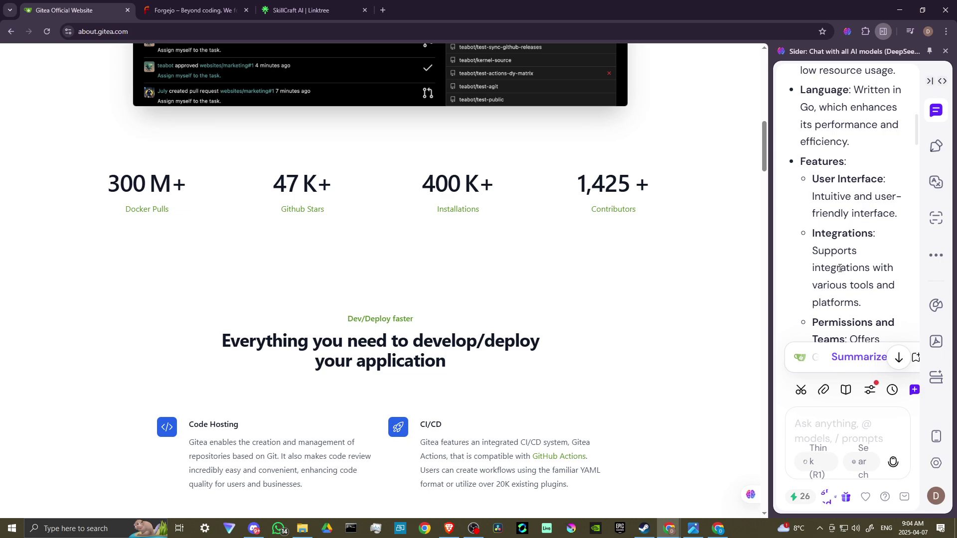
scroll(840, 268, "down", 1)
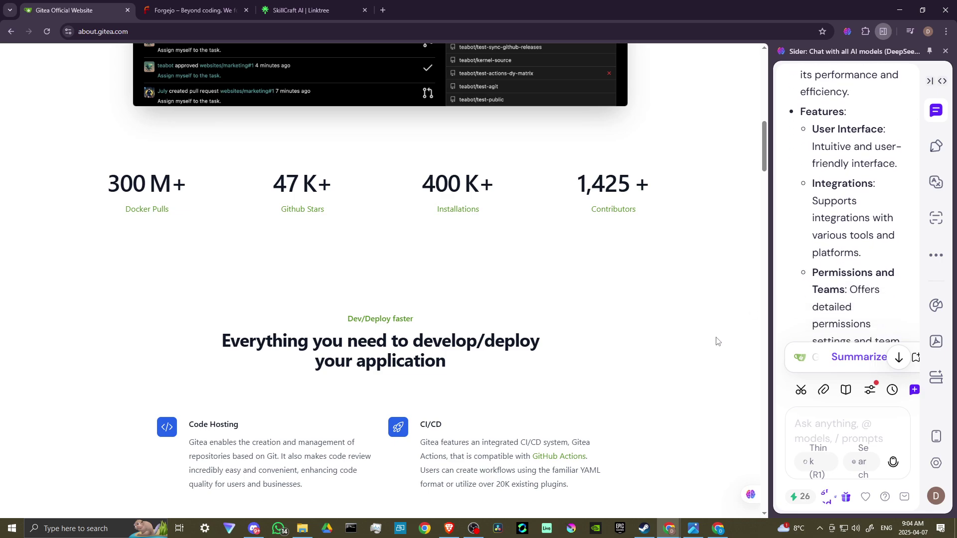
scroll(715, 341, "down", 1)
scroll(702, 342, "down", 1)
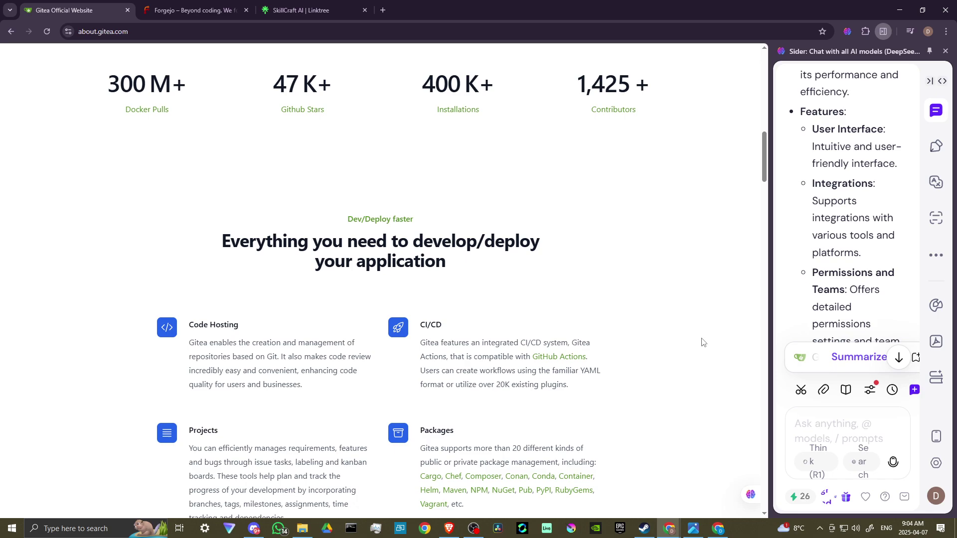
scroll(703, 342, "down", 1)
scroll(702, 342, "down", 1)
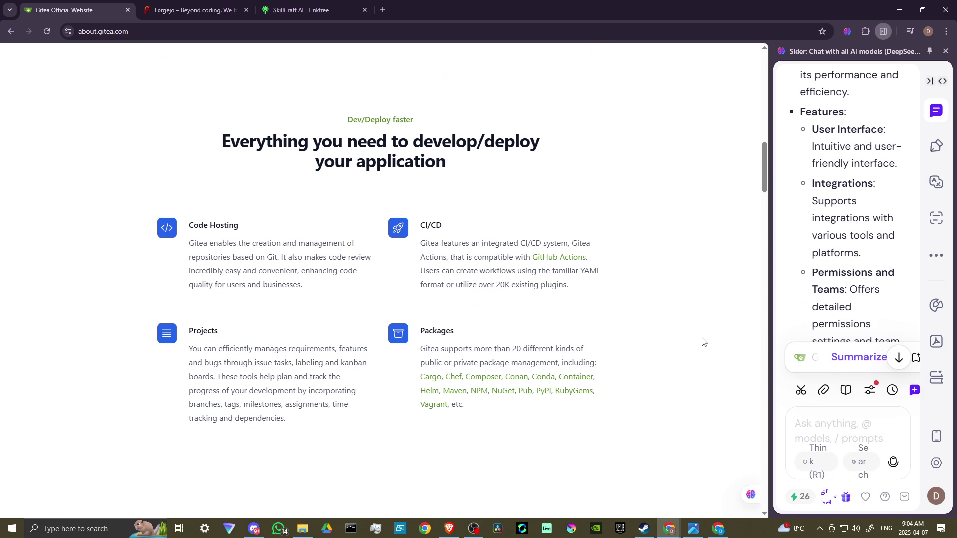
scroll(702, 342, "down", 1)
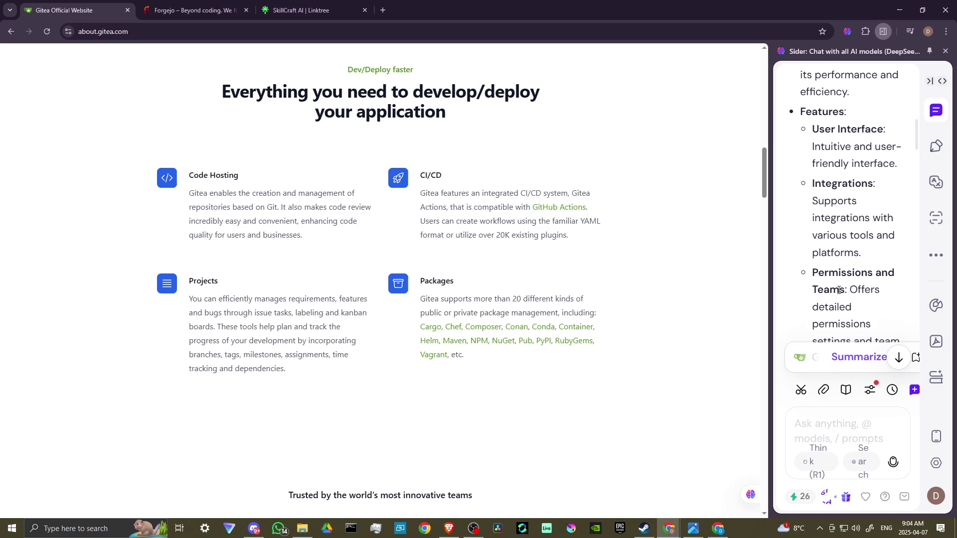
scroll(839, 290, "down", 1)
scroll(839, 290, "down", 1)
scroll(839, 290, "down", 2)
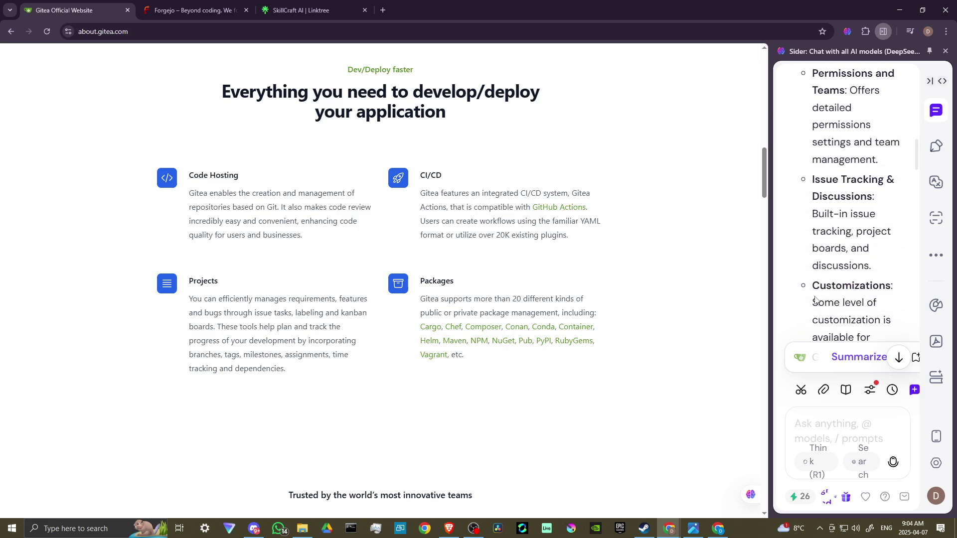
scroll(706, 363, "down", 1)
scroll(701, 373, "down", 1)
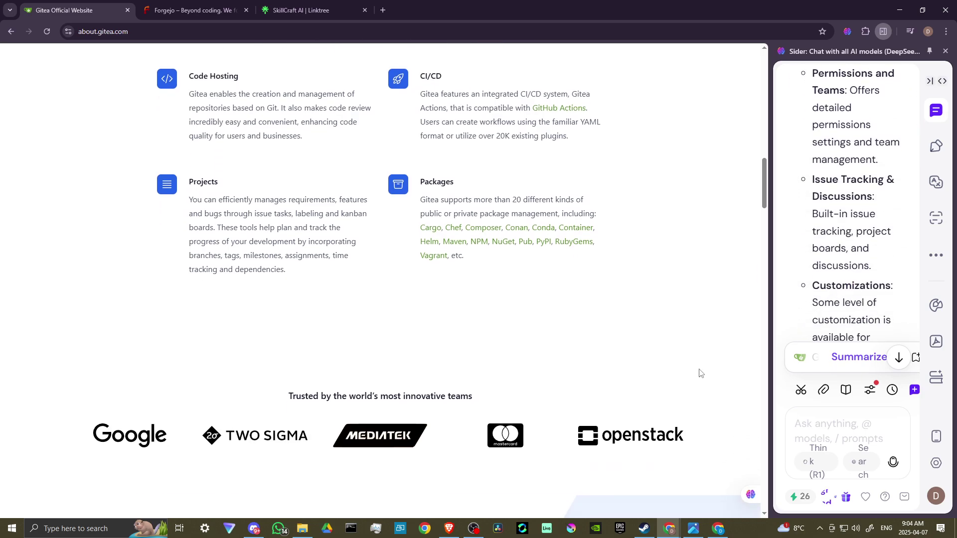
scroll(701, 373, "down", 1)
scroll(701, 373, "down", 1)
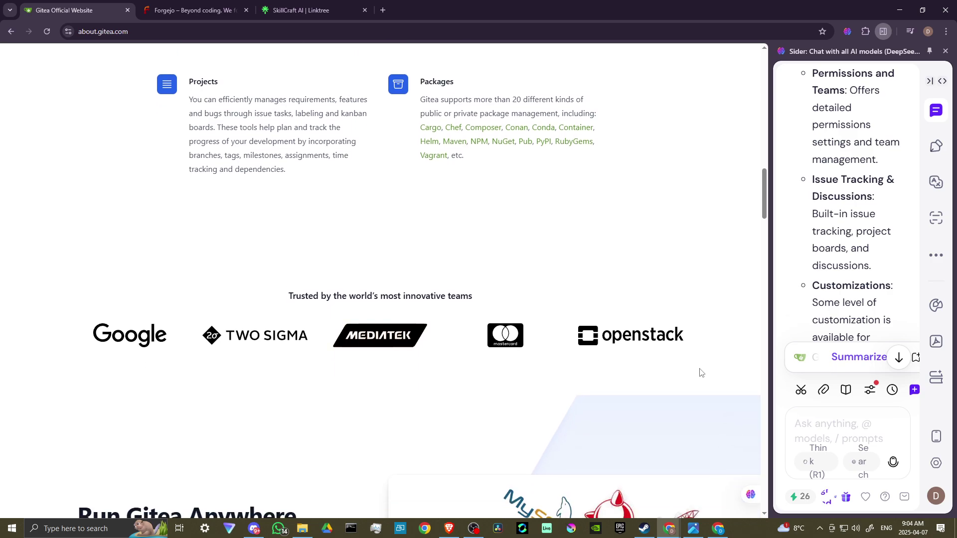
scroll(701, 372, "down", 1)
scroll(701, 373, "down", 1)
scroll(701, 372, "down", 1)
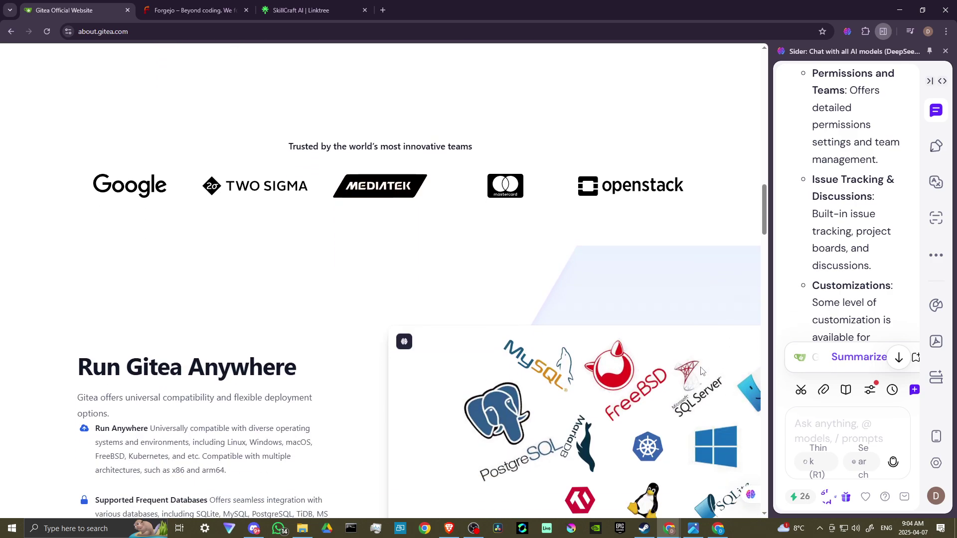
scroll(702, 369, "down", 2)
scroll(847, 299, "down", 2)
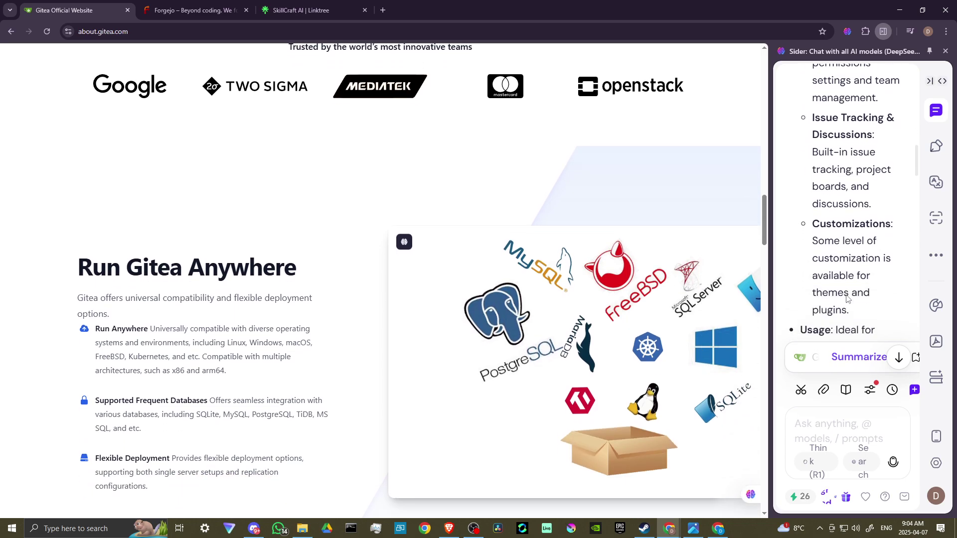
scroll(848, 300, "down", 3)
scroll(847, 299, "down", 2)
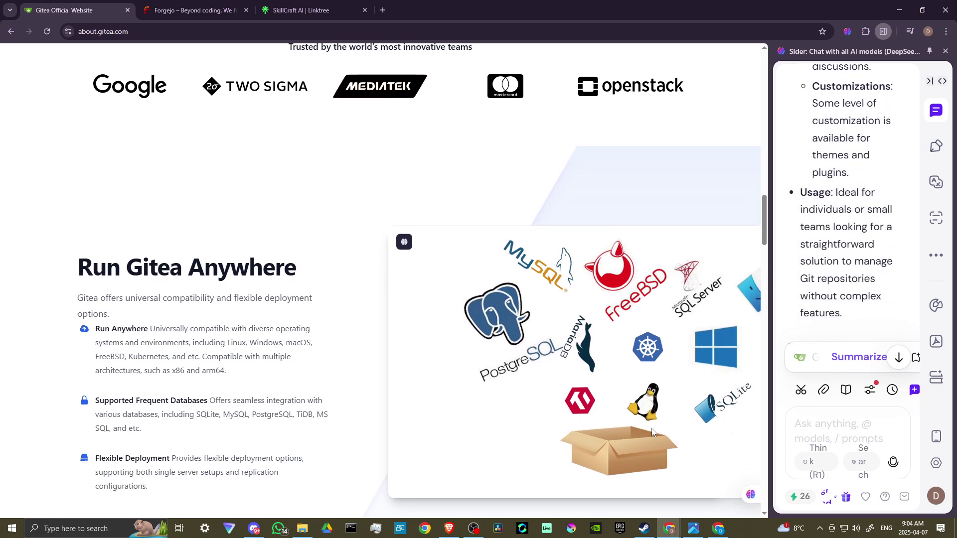
scroll(681, 412, "down", 1)
scroll(681, 413, "down", 1)
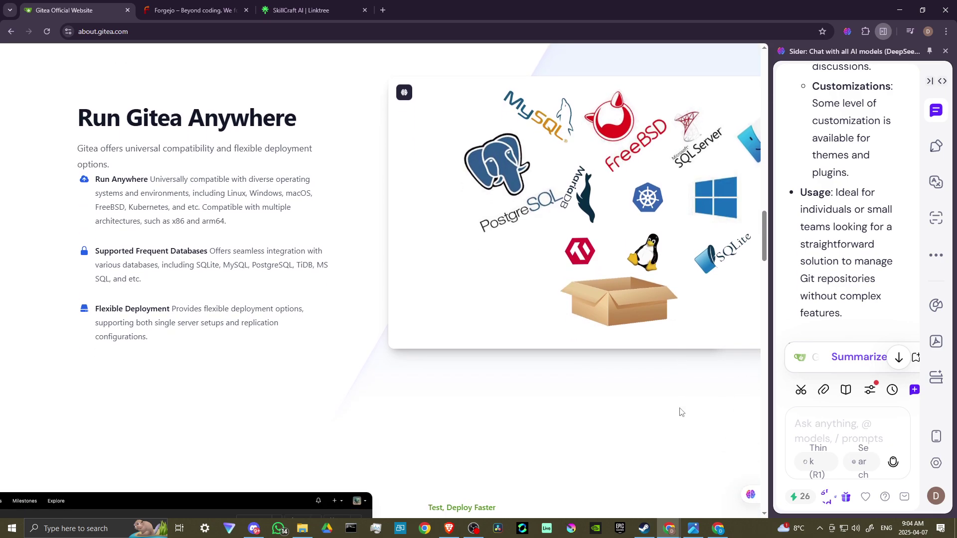
scroll(681, 413, "down", 2)
scroll(680, 412, "down", 1)
scroll(680, 412, "down", 1)
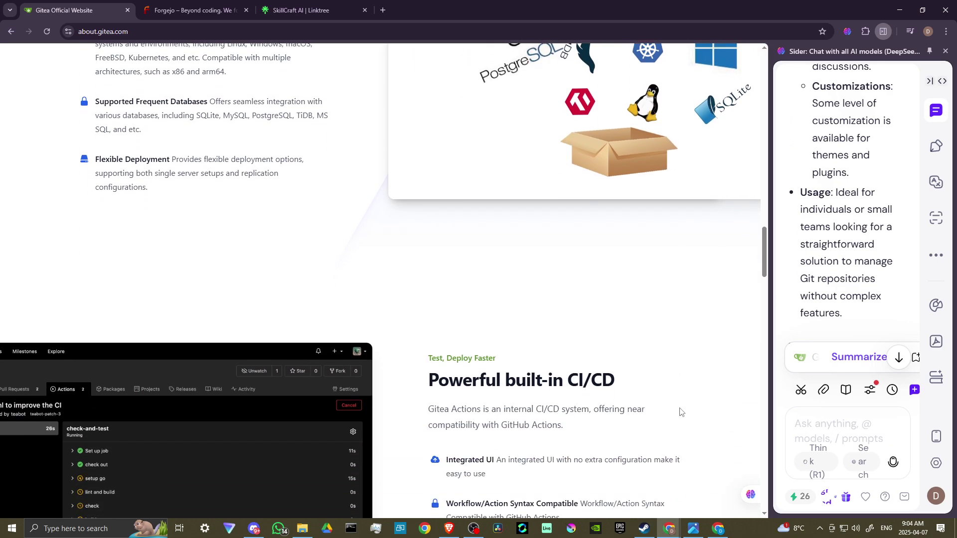
scroll(681, 411, "down", 1)
scroll(681, 411, "down", 1)
scroll(681, 410, "down", 1)
scroll(680, 408, "down", 1)
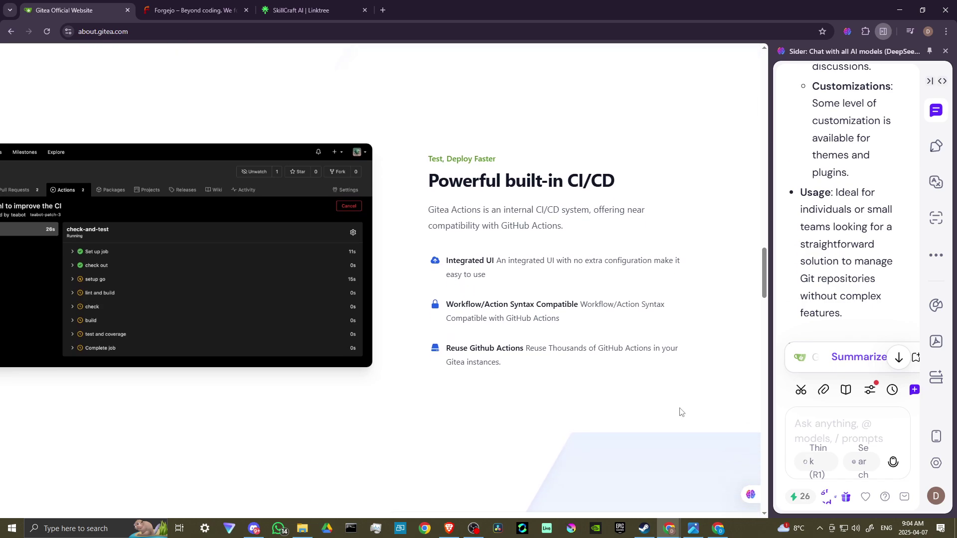
scroll(680, 407, "down", 1)
scroll(680, 409, "down", 1)
scroll(679, 410, "down", 1)
scroll(680, 412, "down", 2)
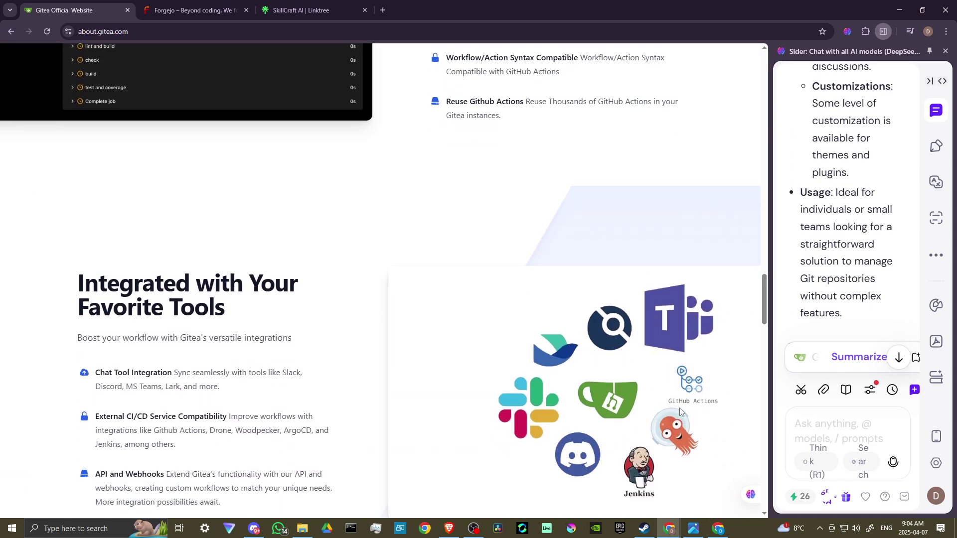
scroll(680, 412, "down", 2)
scroll(681, 412, "down", 1)
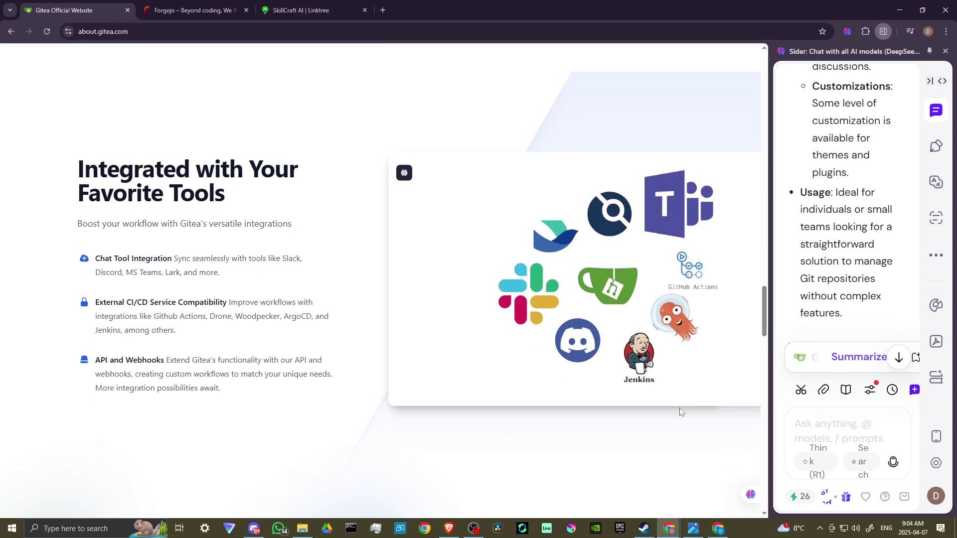
scroll(680, 412, "down", 1)
scroll(680, 412, "down", 1)
scroll(681, 412, "down", 2)
scroll(682, 412, "down", 1)
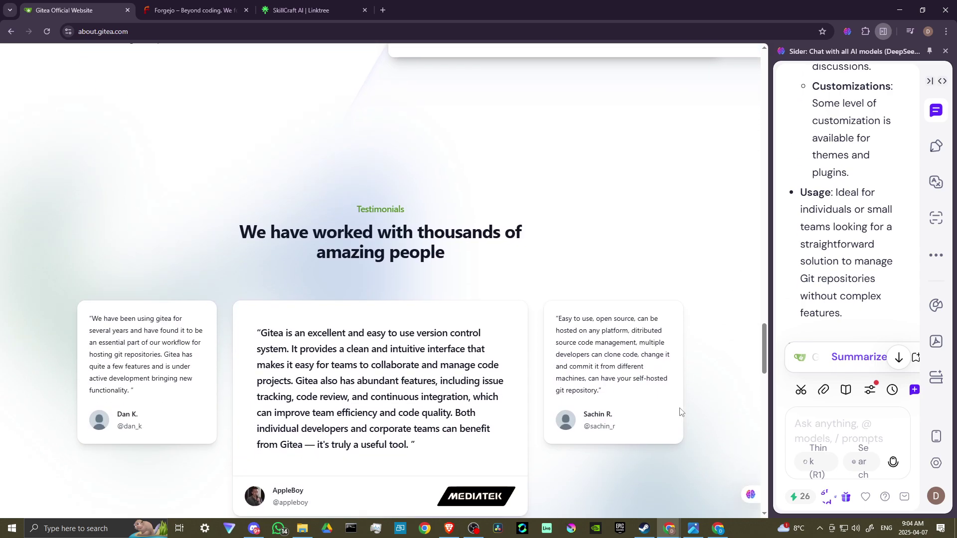
scroll(837, 282, "up", 1)
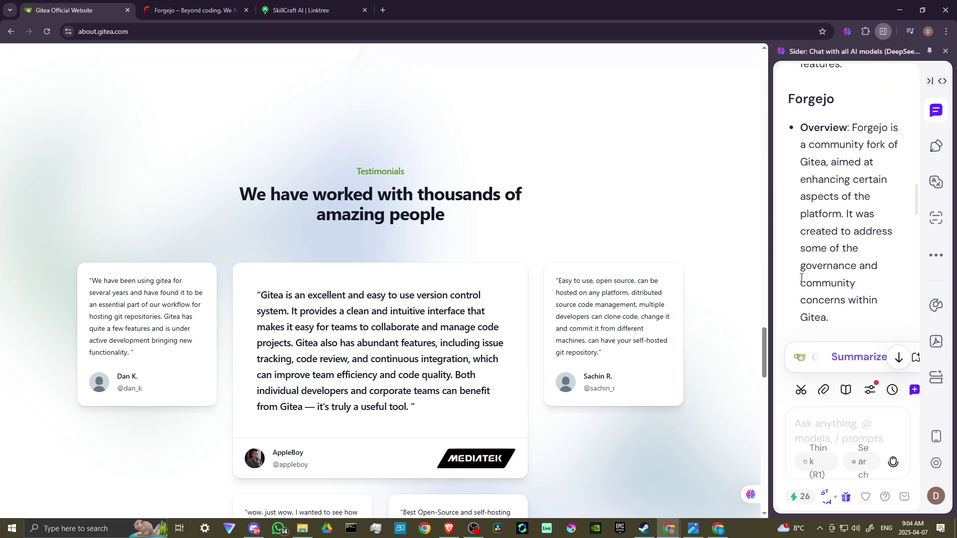
- Return to the forgejo.org tab to read its features and Get Involved section
left_click(201, 9)
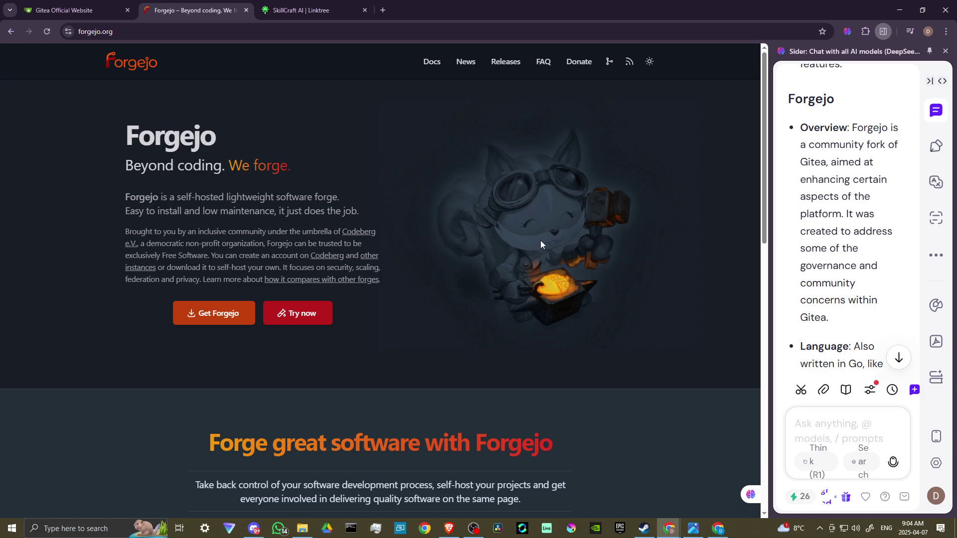
scroll(591, 246, "down", 1)
scroll(639, 273, "down", 1)
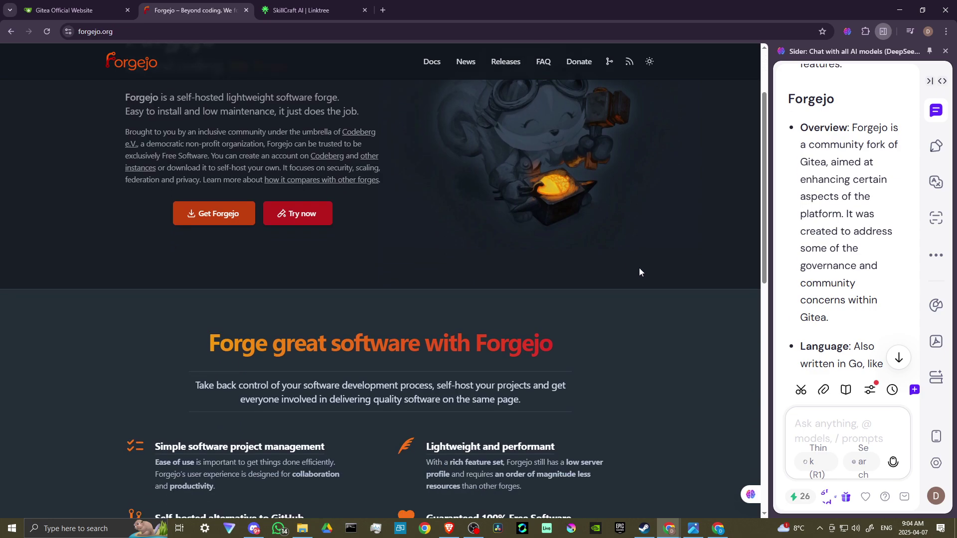
scroll(639, 272, "down", 1)
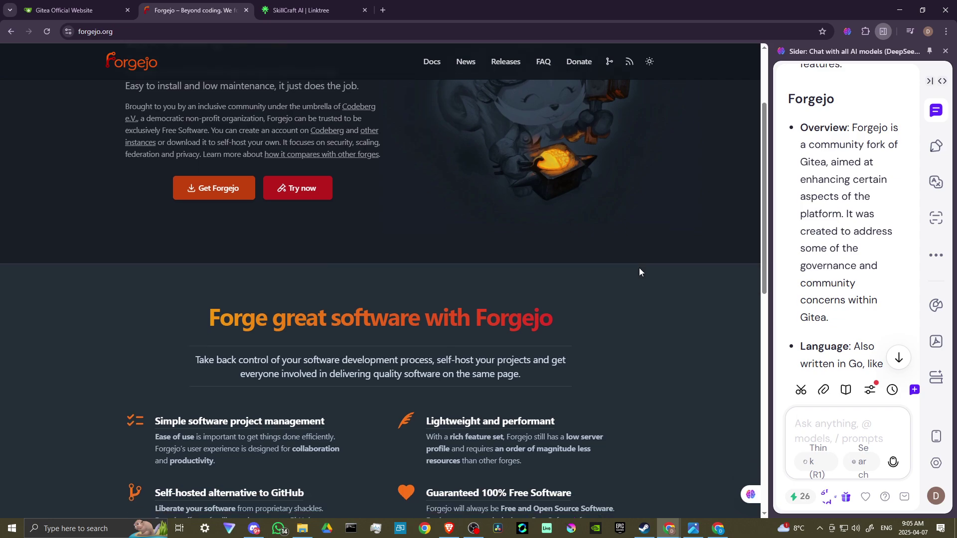
scroll(640, 272, "down", 1)
scroll(640, 271, "down", 1)
scroll(640, 272, "down", 1)
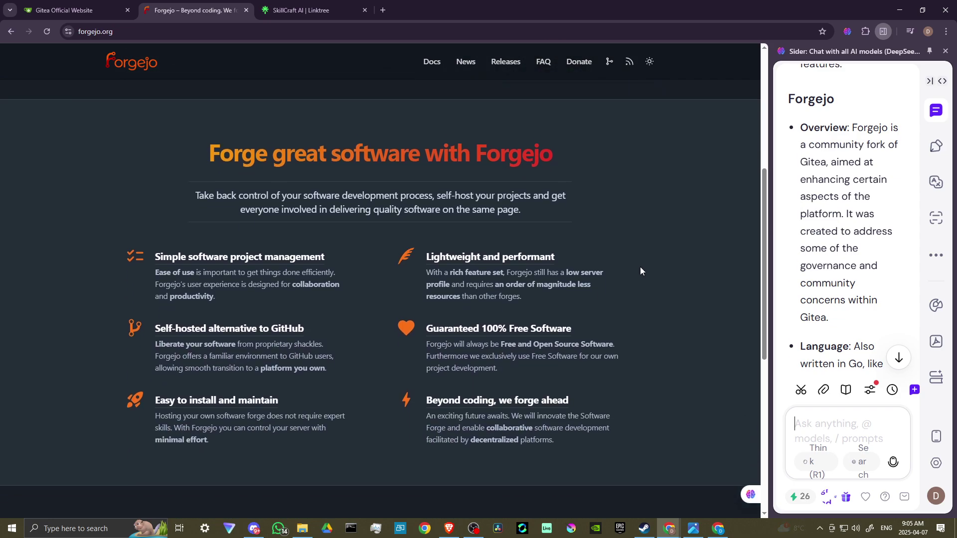
scroll(862, 268, "down", 2)
scroll(862, 269, "down", 1)
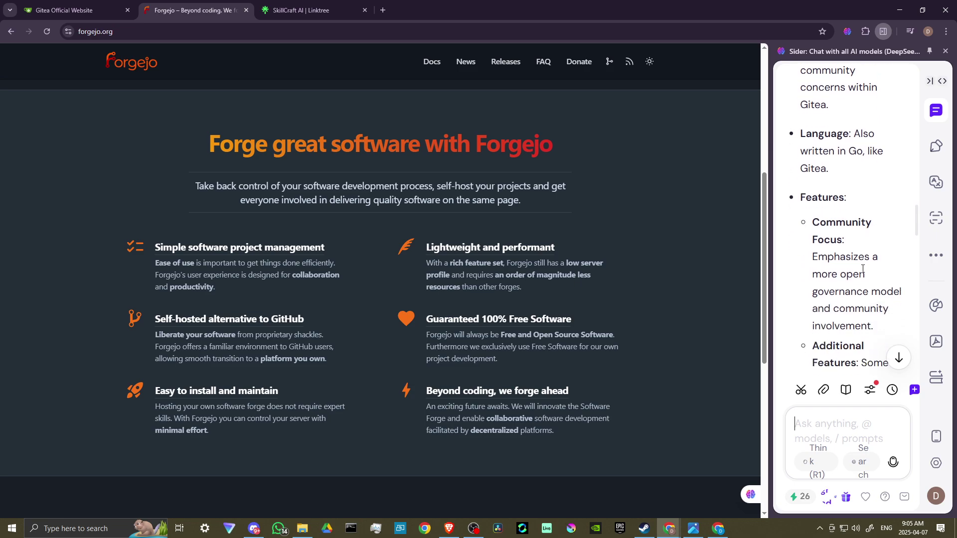
scroll(862, 269, "down", 1)
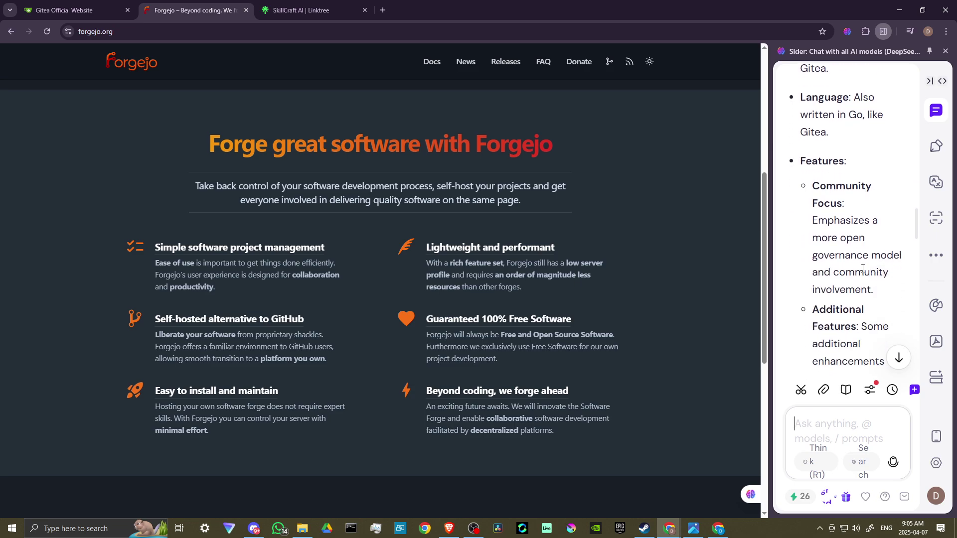
scroll(862, 268, "down", 1)
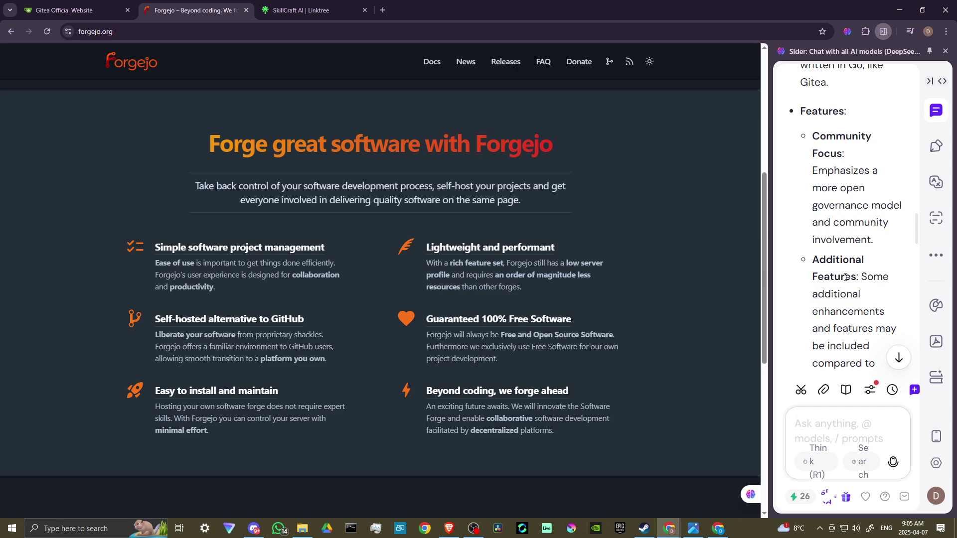
scroll(863, 269, "down", 3)
scroll(863, 269, "down", 1)
scroll(863, 269, "up", 1)
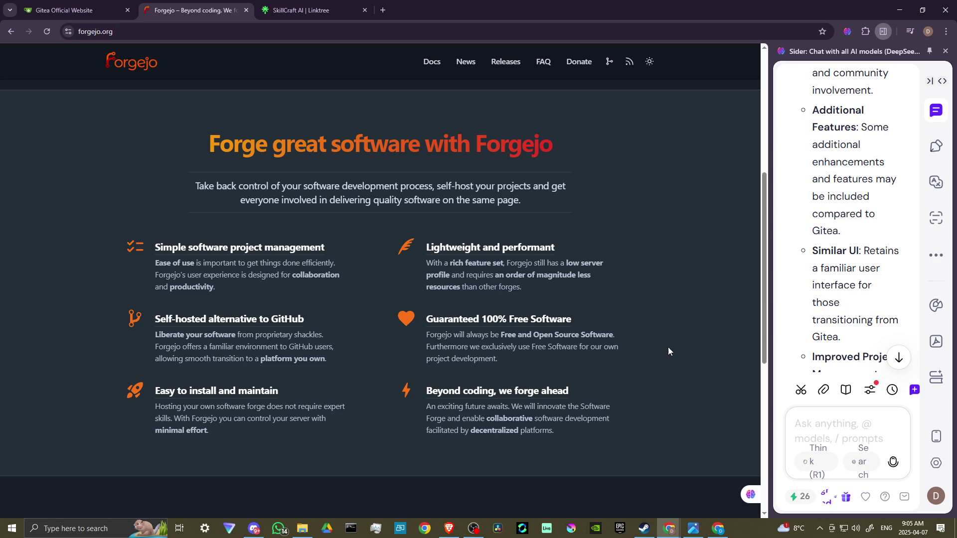
scroll(667, 347, "down", 2)
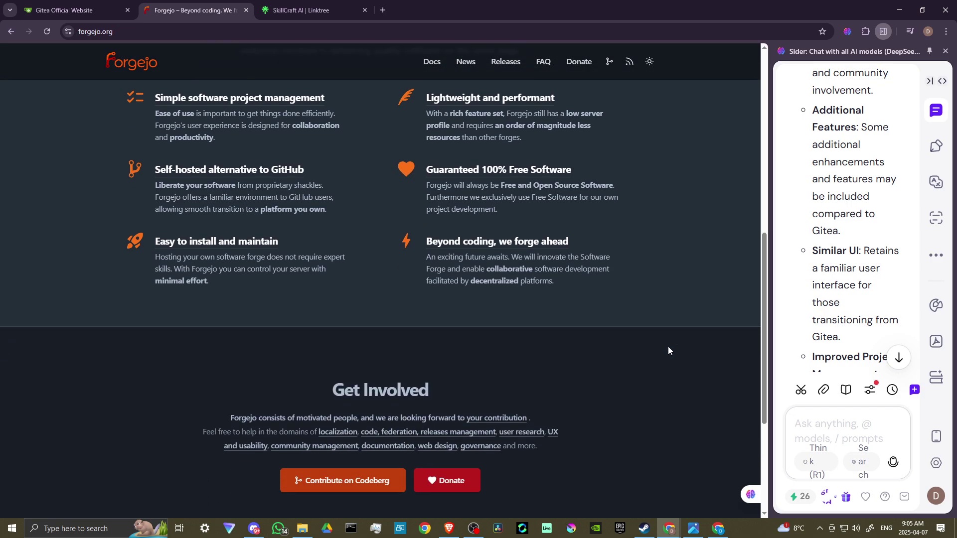
scroll(669, 348, "down", 1)
scroll(669, 348, "down", 1)
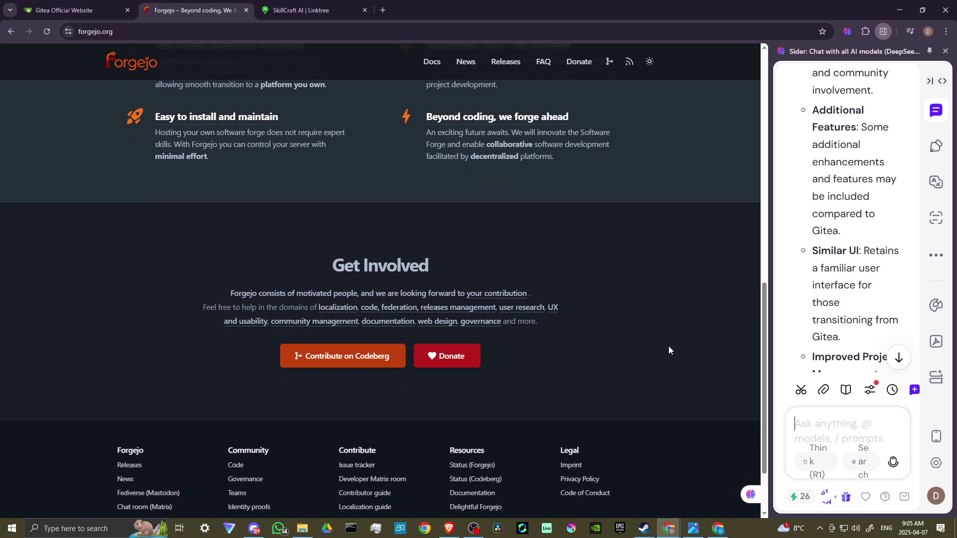
scroll(669, 350, "down", 1)
scroll(669, 348, "up", 1)
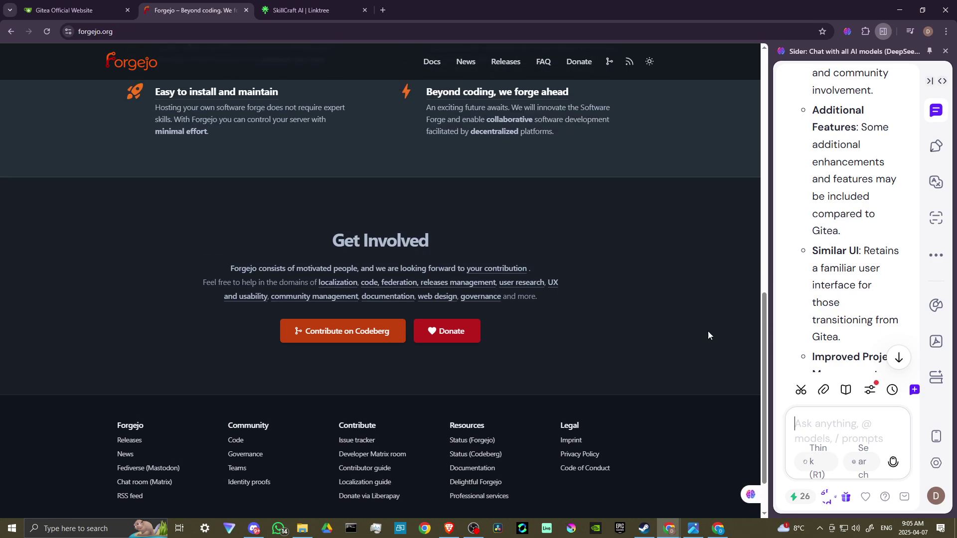
scroll(838, 291, "down", 2)
scroll(839, 291, "down", 1)
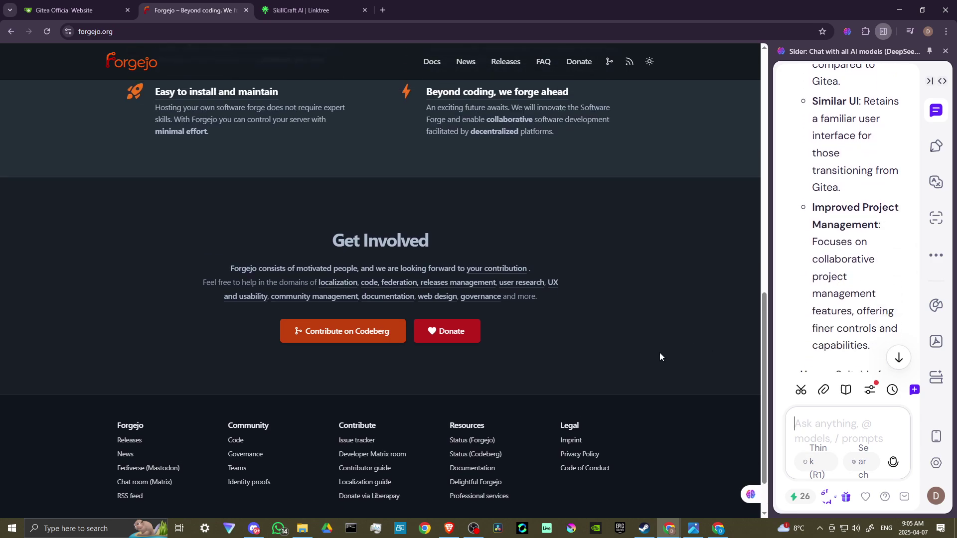
scroll(672, 351, "up", 1)
scroll(672, 350, "up", 1)
scroll(672, 350, "up", 1)
scroll(672, 351, "up", 2)
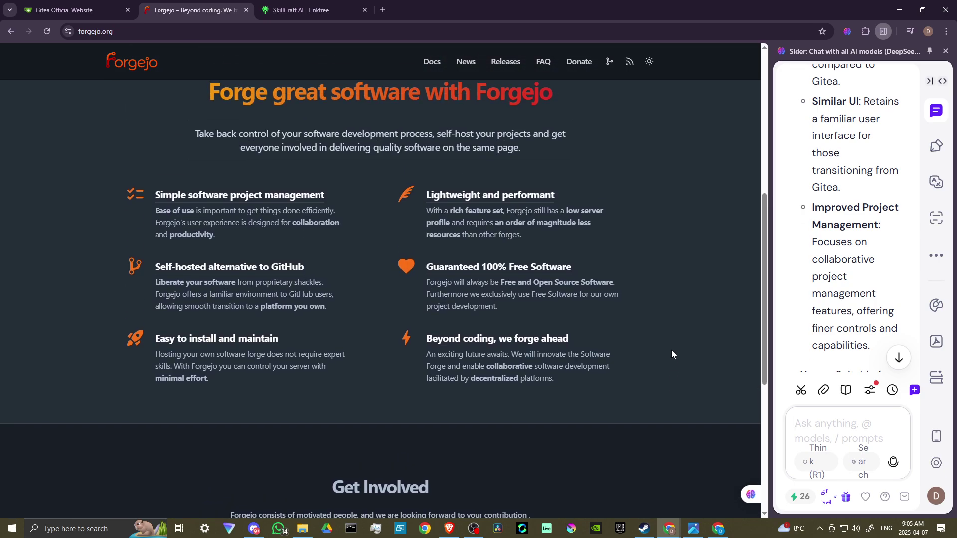
scroll(672, 351, "up", 1)
scroll(875, 294, "down", 1)
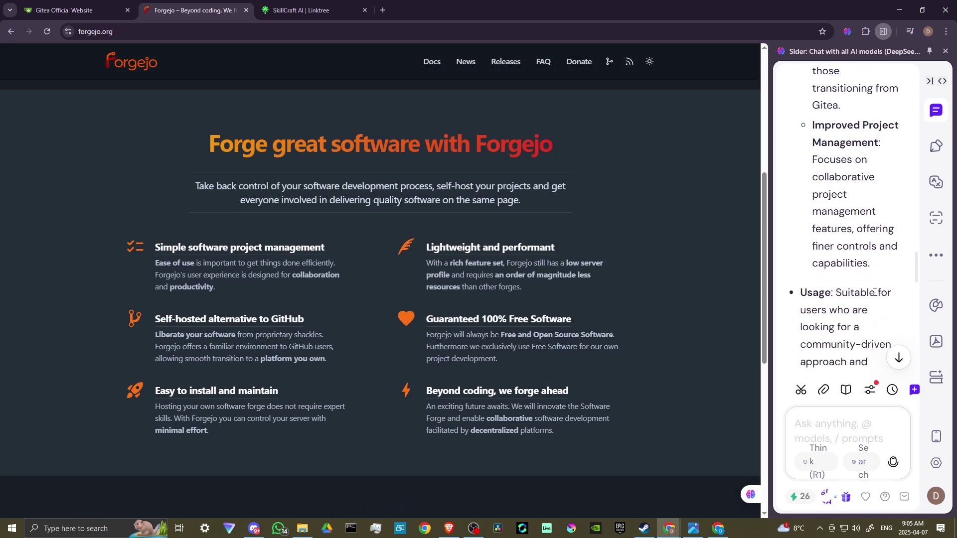
scroll(875, 296, "down", 1)
scroll(875, 296, "down", 1)
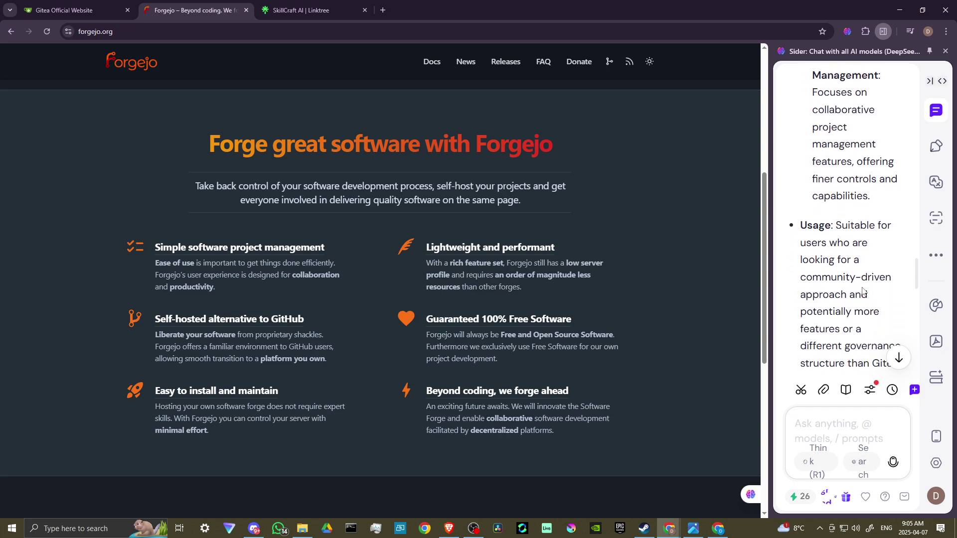
scroll(862, 292, "down", 2)
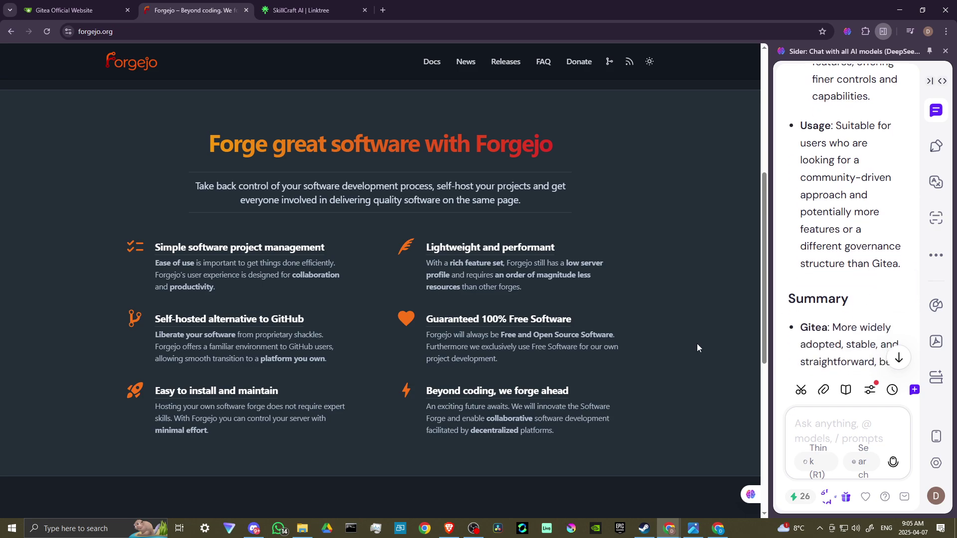
scroll(697, 344, "up", 1)
scroll(698, 341, "up", 3)
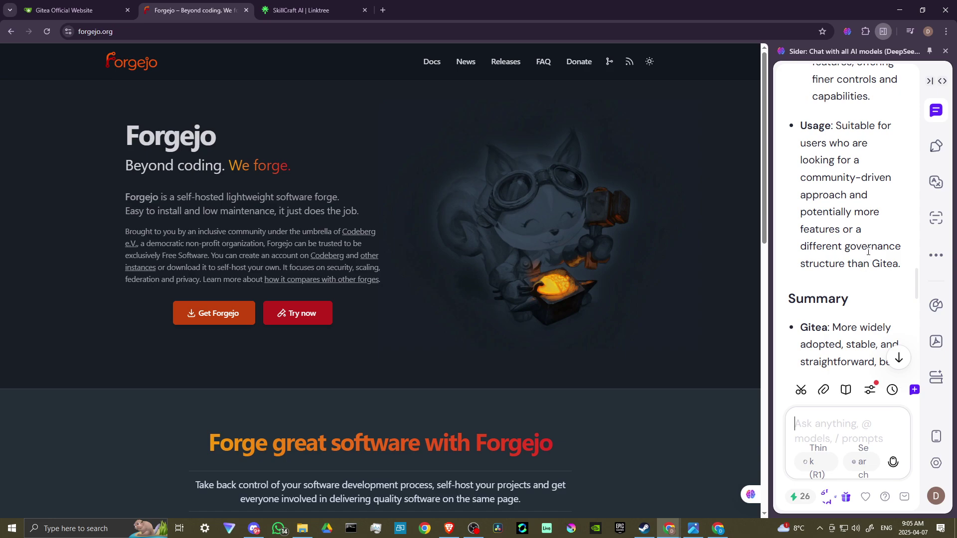
scroll(869, 249, "down", 1)
scroll(870, 249, "down", 1)
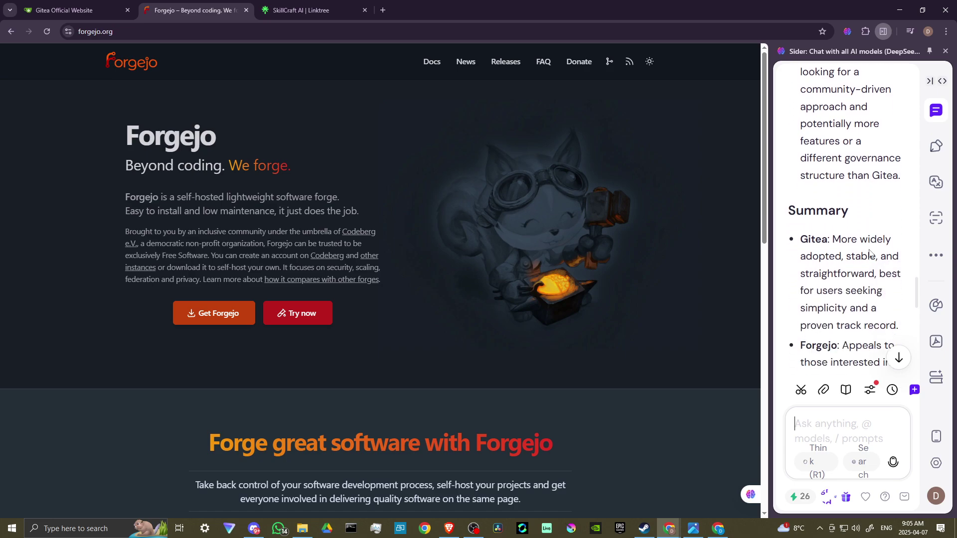
scroll(870, 249, "down", 1)
scroll(870, 249, "down", 1)
scroll(869, 248, "down", 1)
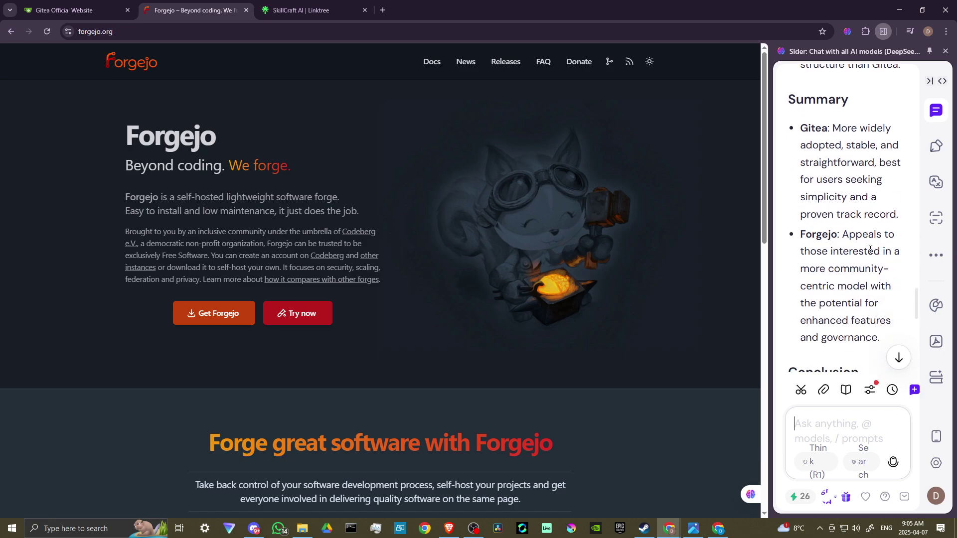
- Bring the about.gitea.com tab back to view its integrations and CI/CD sections
left_click(93, 10)
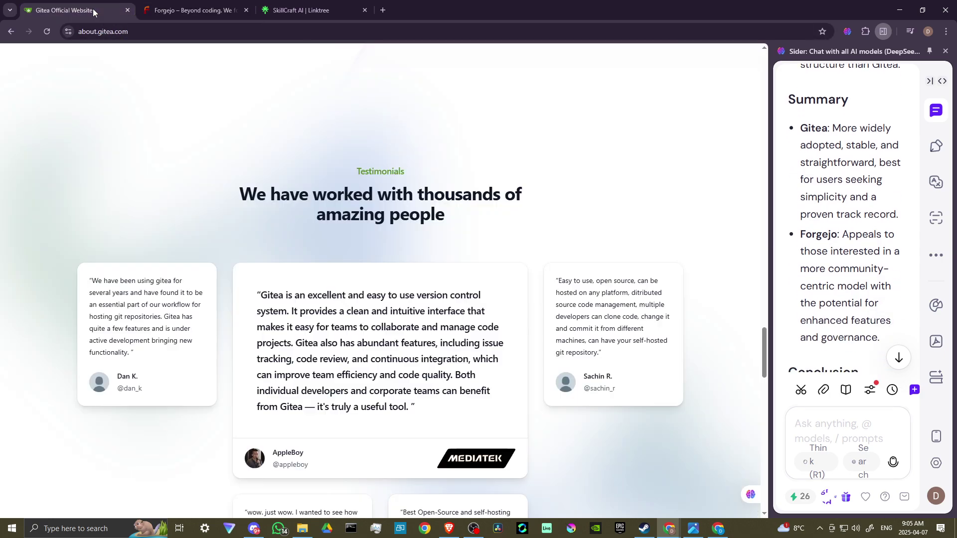
scroll(177, 164, "up", 1)
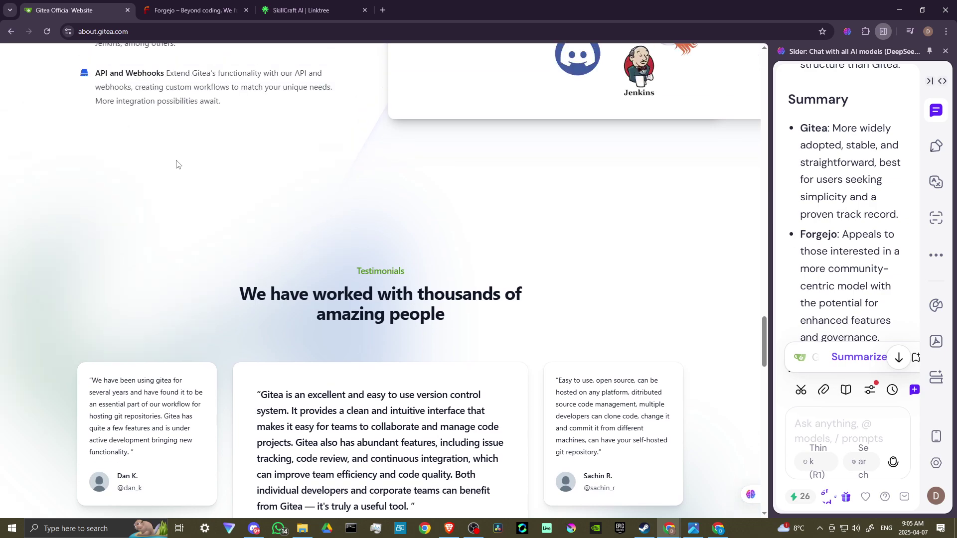
scroll(176, 161, "up", 3)
scroll(178, 161, "up", 2)
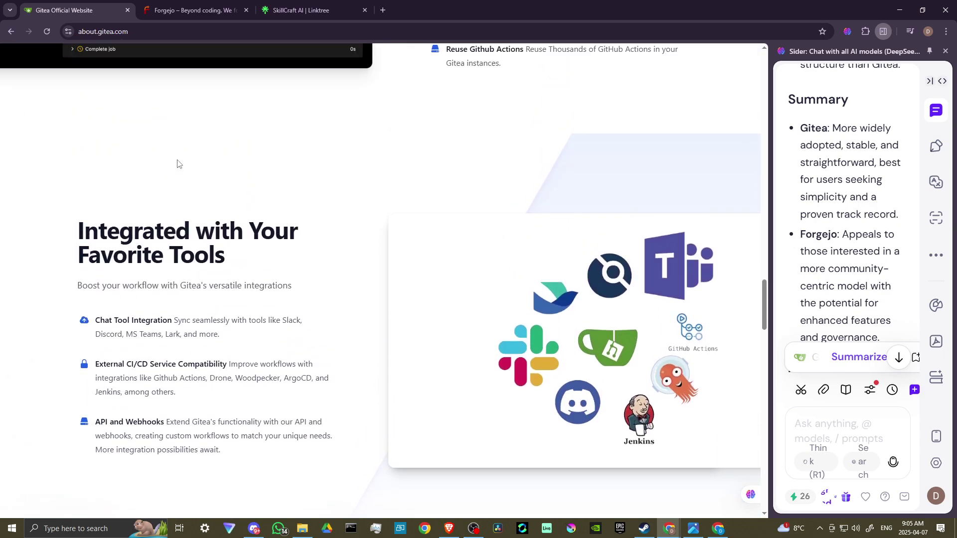
scroll(178, 164, "up", 2)
scroll(178, 163, "up", 1)
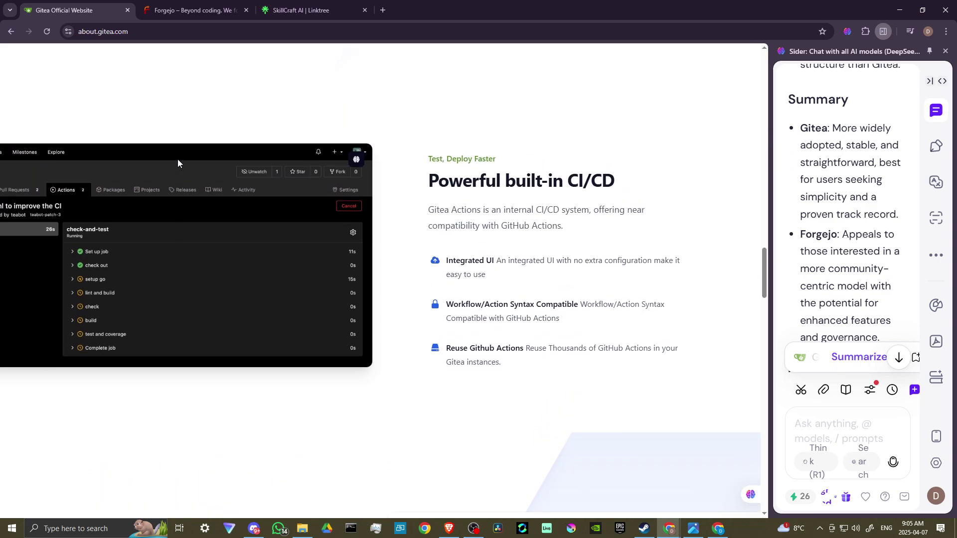
scroll(178, 164, "up", 1)
scroll(178, 163, "up", 2)
scroll(179, 165, "up", 2)
scroll(180, 166, "up", 3)
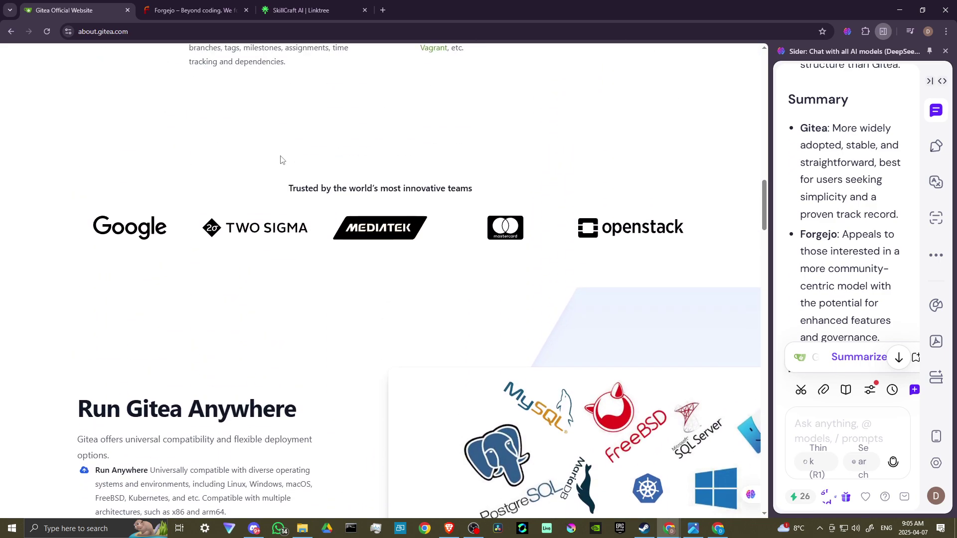
scroll(885, 201, "down", 1)
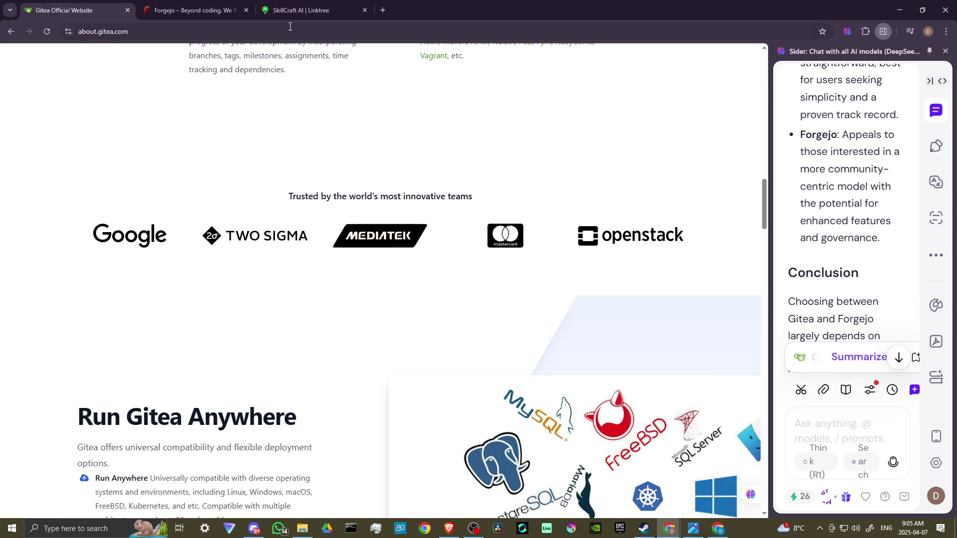
left_click(205, 10)
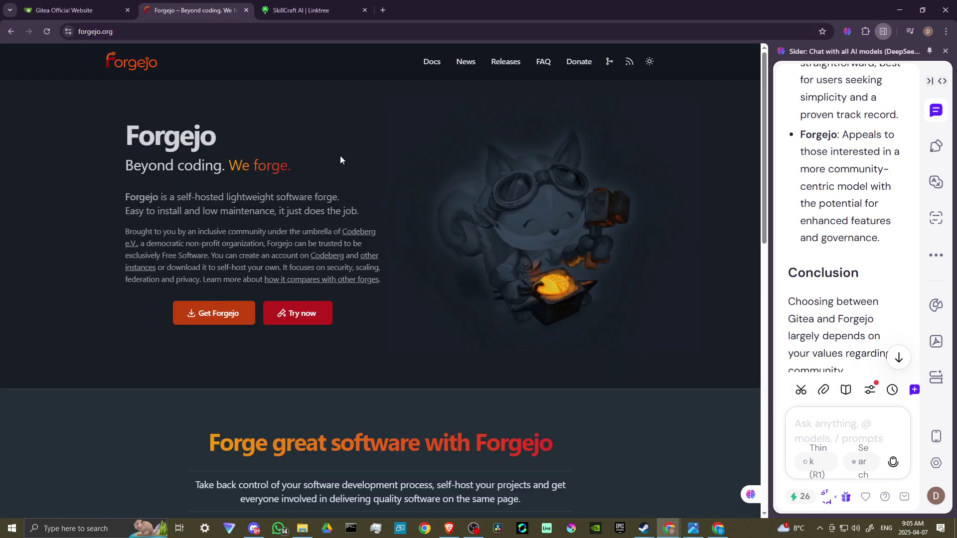
scroll(853, 237, "down", 1)
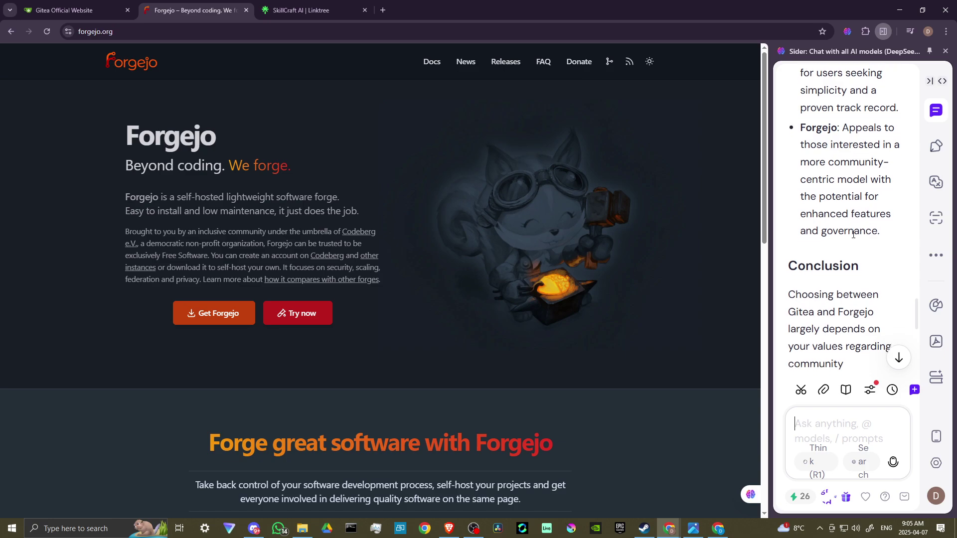
scroll(853, 237, "down", 1)
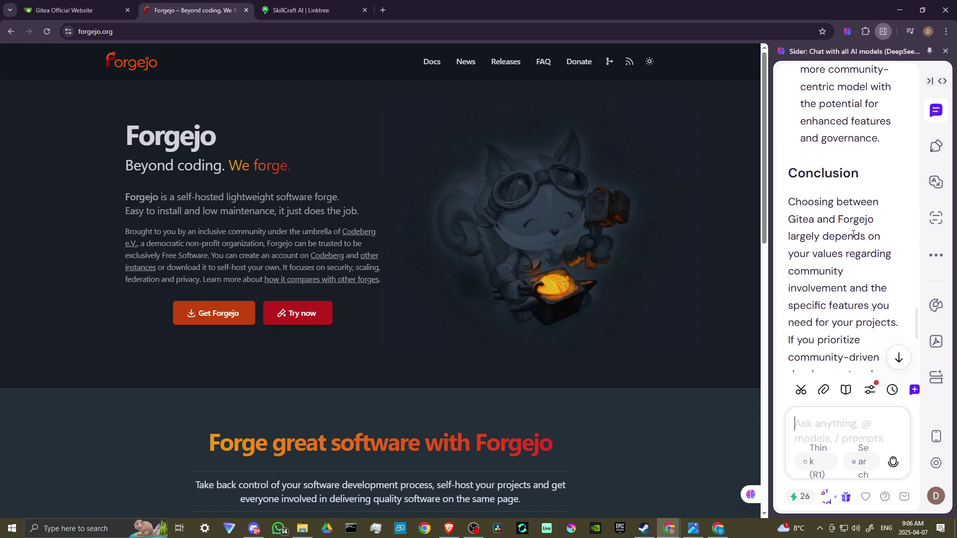
scroll(854, 235, "down", 1)
scroll(855, 235, "down", 1)
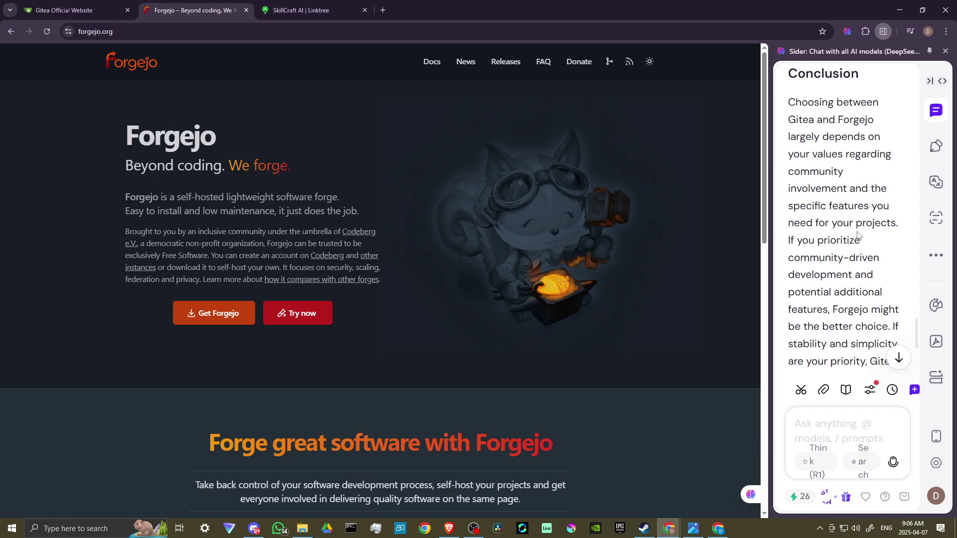
scroll(858, 234, "down", 1)
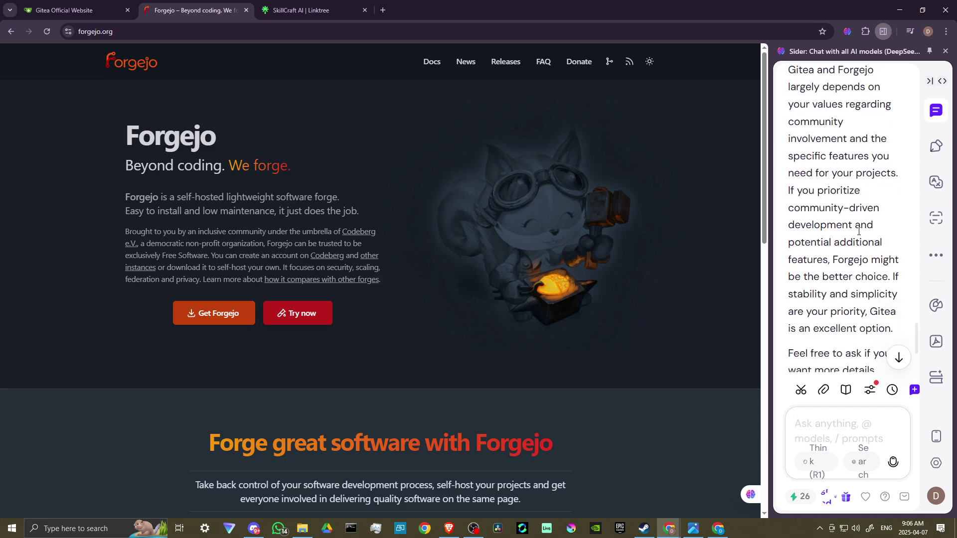
scroll(859, 232, "down", 1)
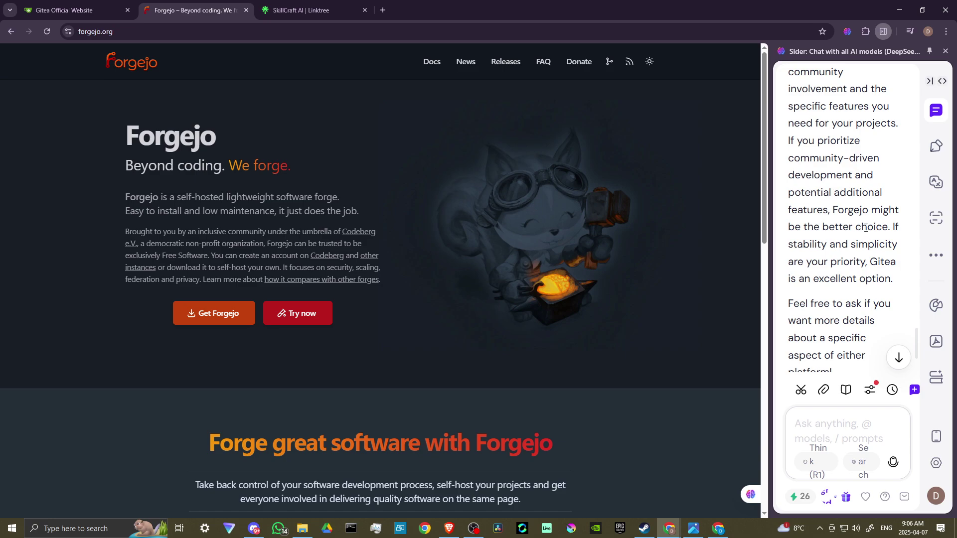
scroll(866, 228, "up", 1)
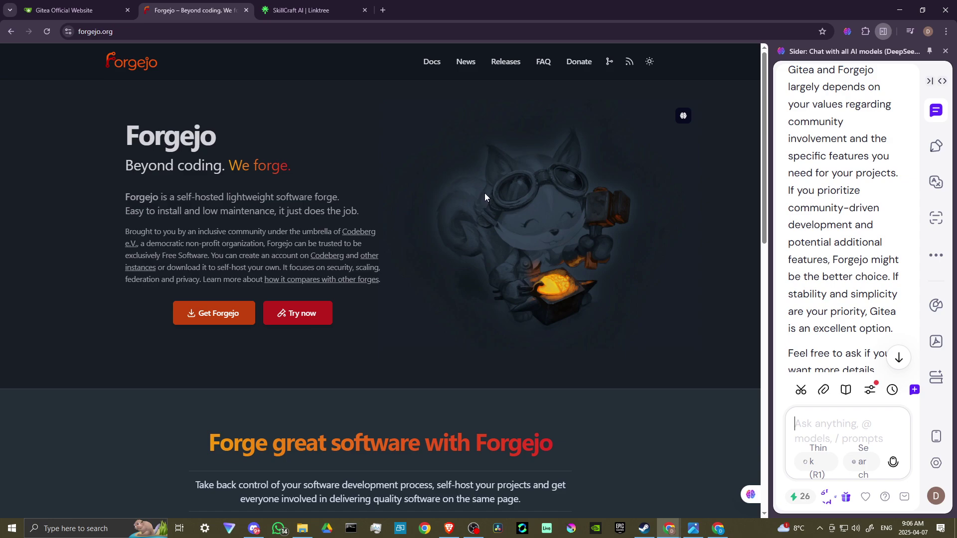
- Switch to the Gitea tab showing the Private, Fast, Reliable DevOps Platform overview
left_click(63, 13)
scroll(153, 182, "up", 2)
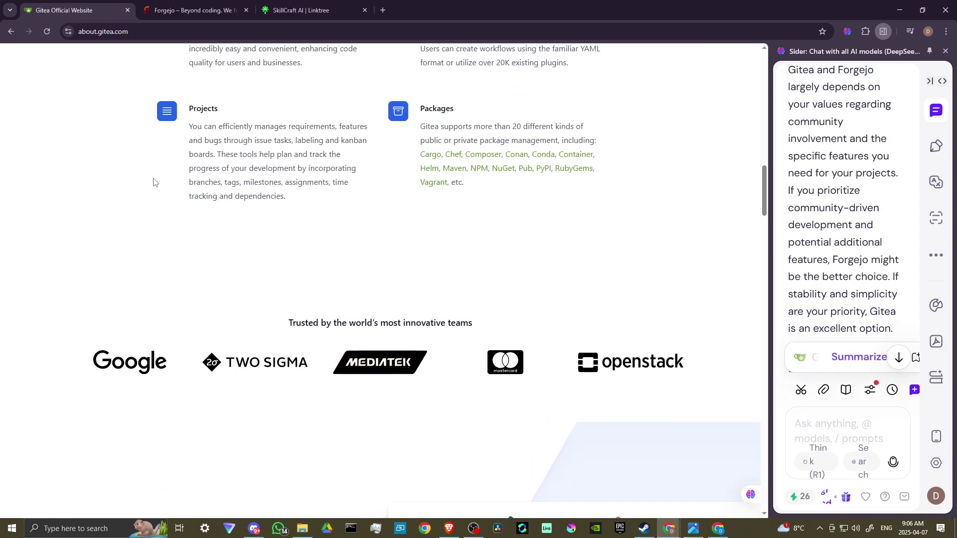
scroll(153, 181, "up", 2)
scroll(153, 182, "up", 1)
scroll(153, 181, "up", 1)
scroll(153, 182, "up", 2)
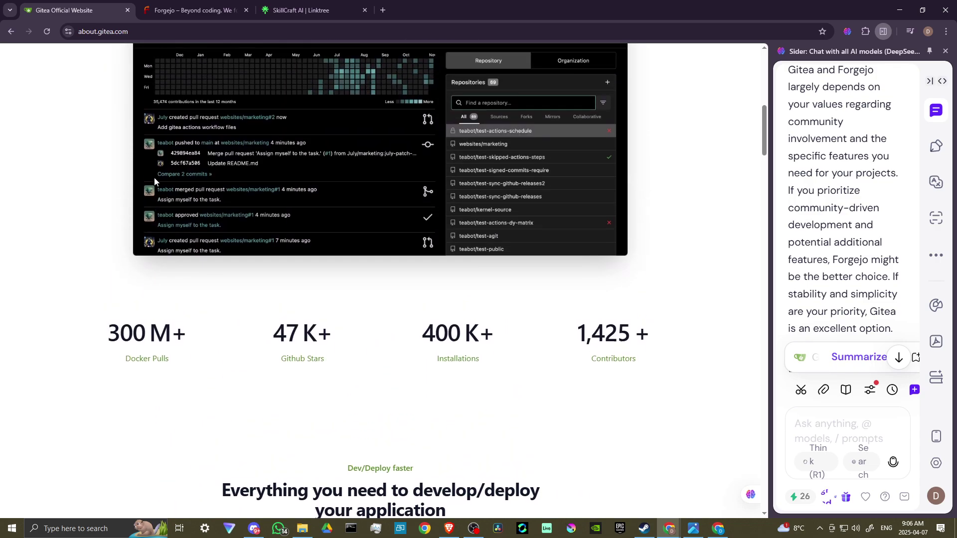
scroll(153, 182, "up", 1)
scroll(153, 181, "up", 3)
scroll(154, 178, "up", 2)
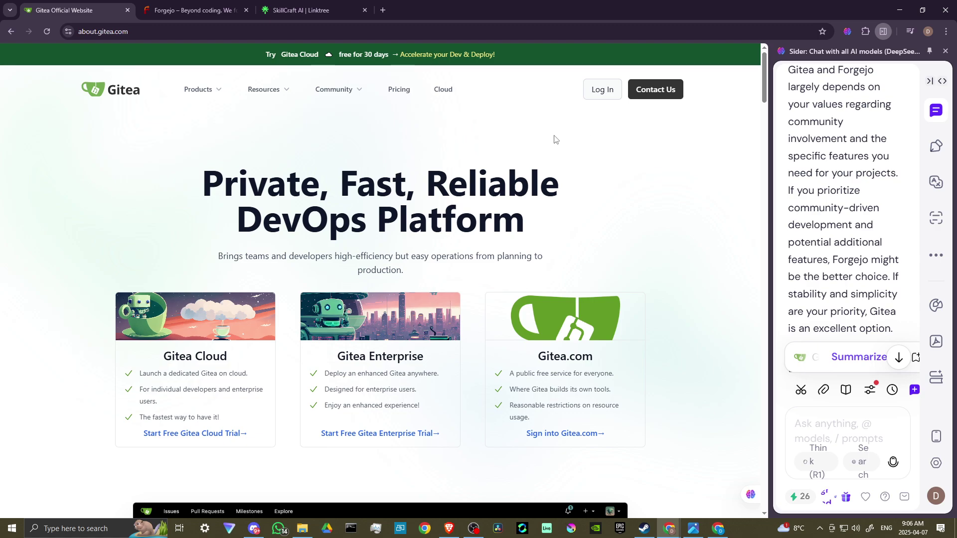
- Bring up the SkillCraft AI | Linktree tab with its webinar, Sintra, Sider and Enso.bot links
left_click(333, 12)
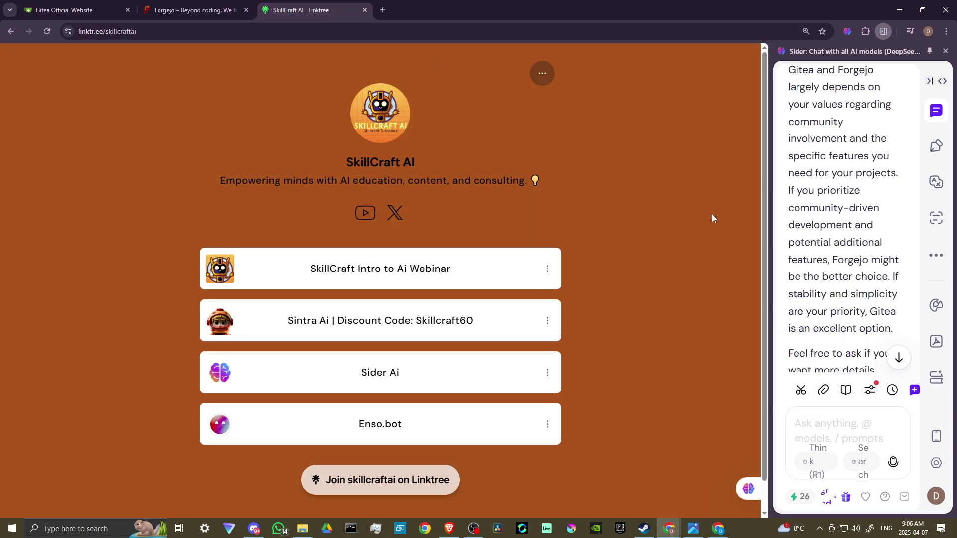